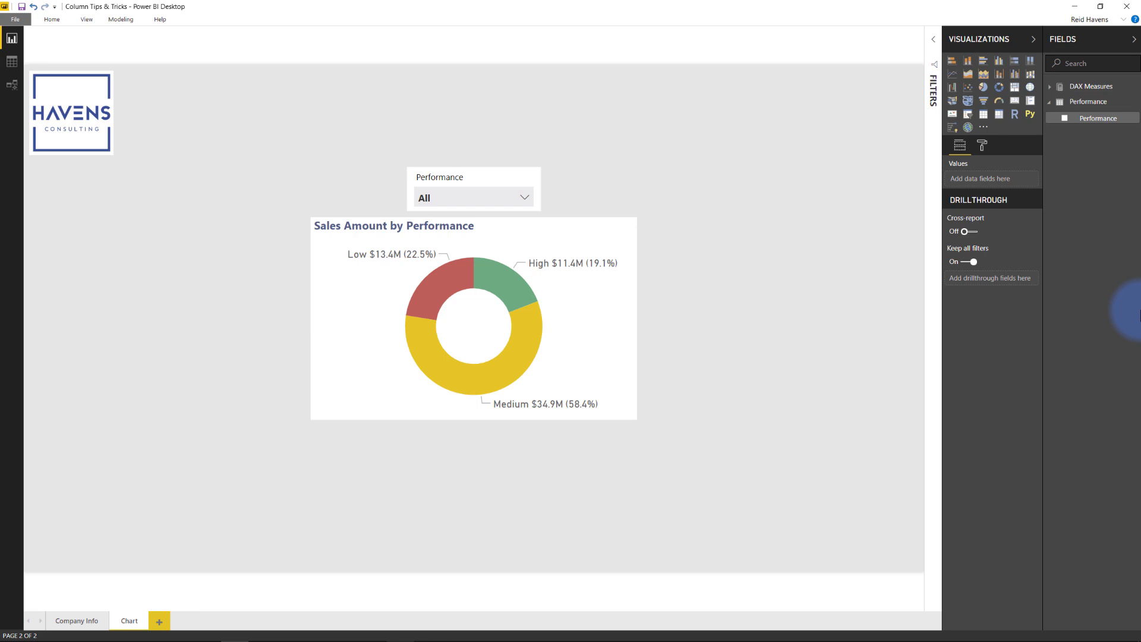
# - Toggle the Filters pane, then inspect the Performance slicer and donut chart fields
pyautogui.click(932, 43)
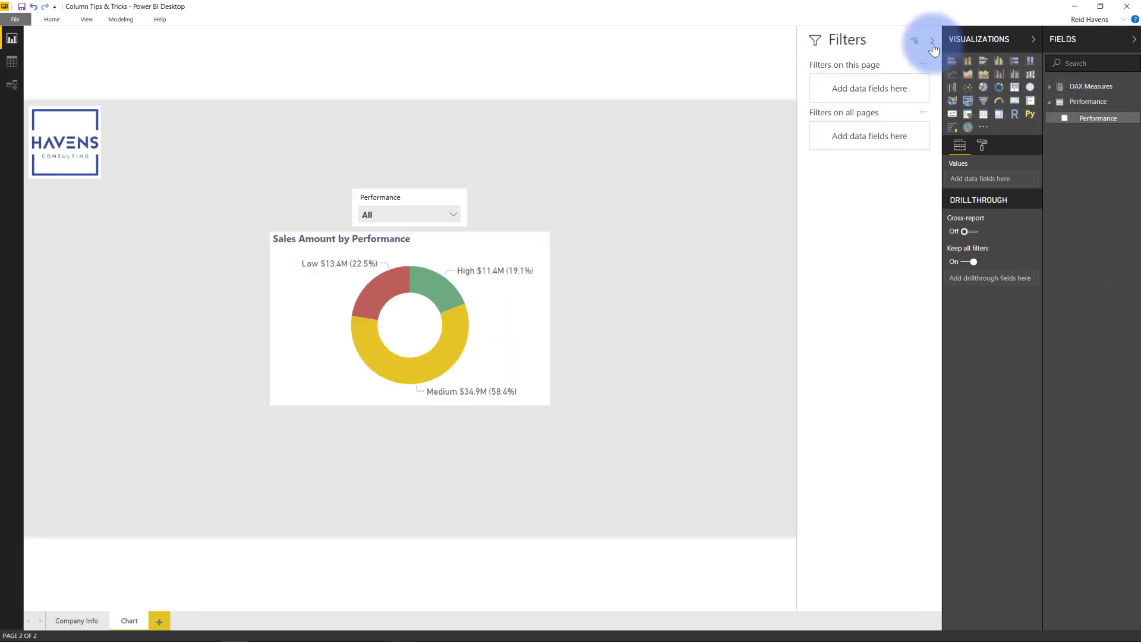
pyautogui.click(931, 42)
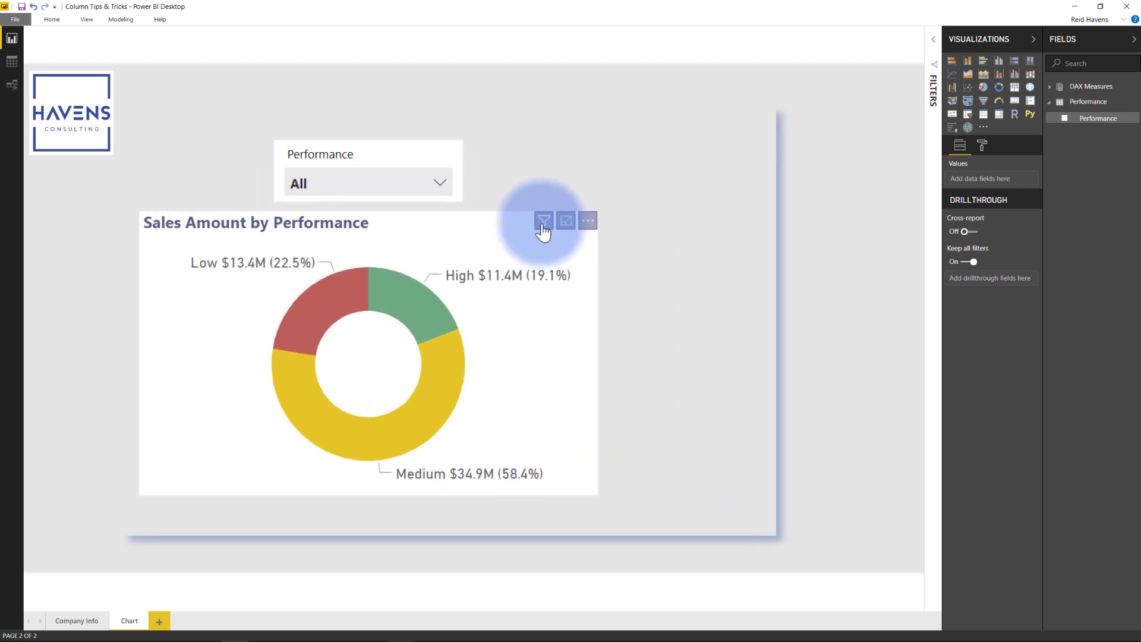
pyautogui.moveTo(597, 228)
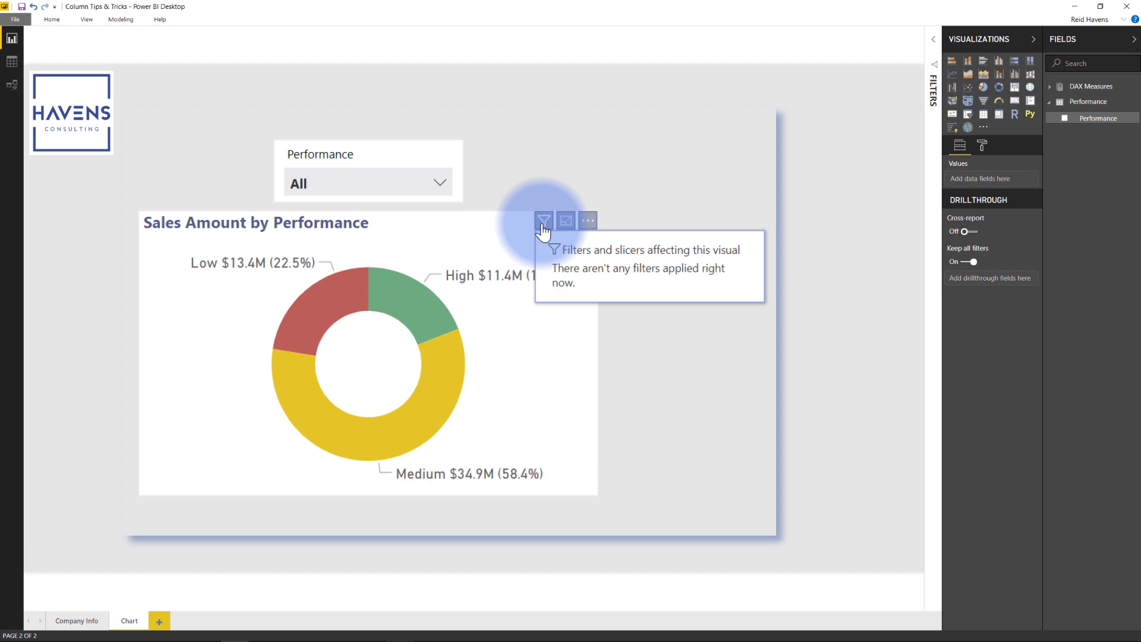
pyautogui.click(316, 157)
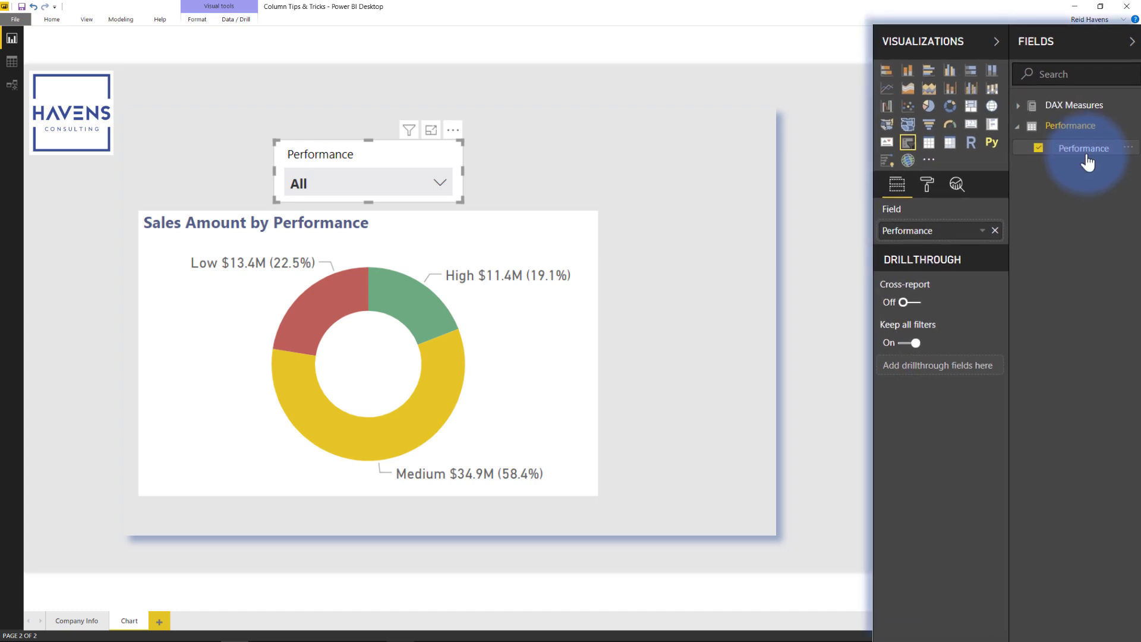
pyautogui.click(328, 233)
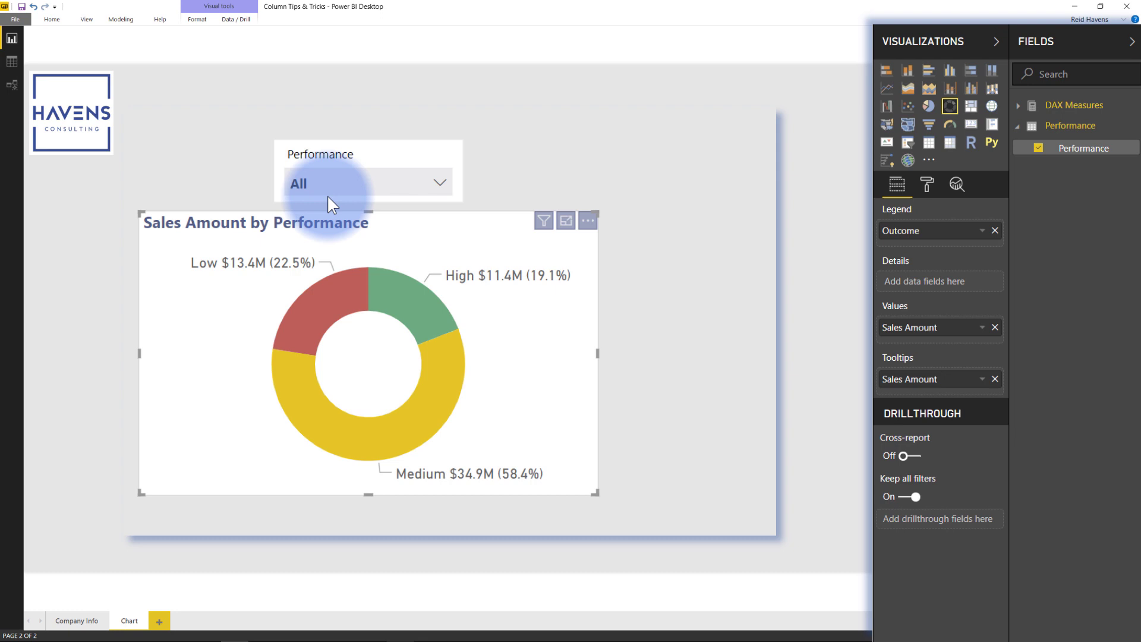
# - Filter the Performance slicer to Medium and Low so the donut shows only those slices
pyautogui.click(331, 184)
pyautogui.click(321, 227)
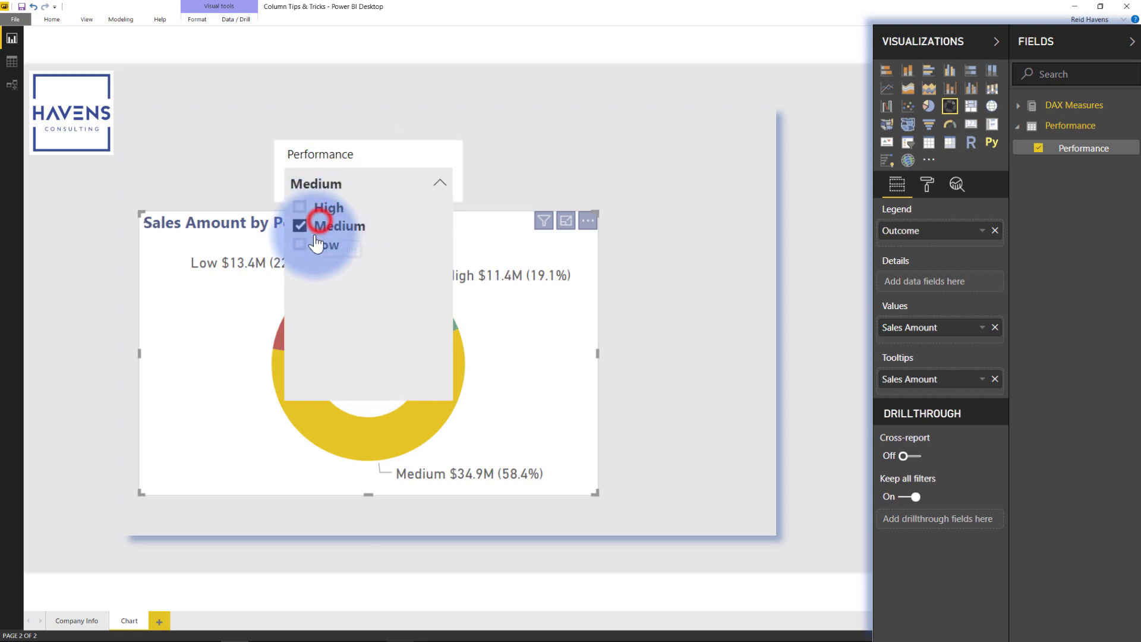
pyautogui.click(315, 244)
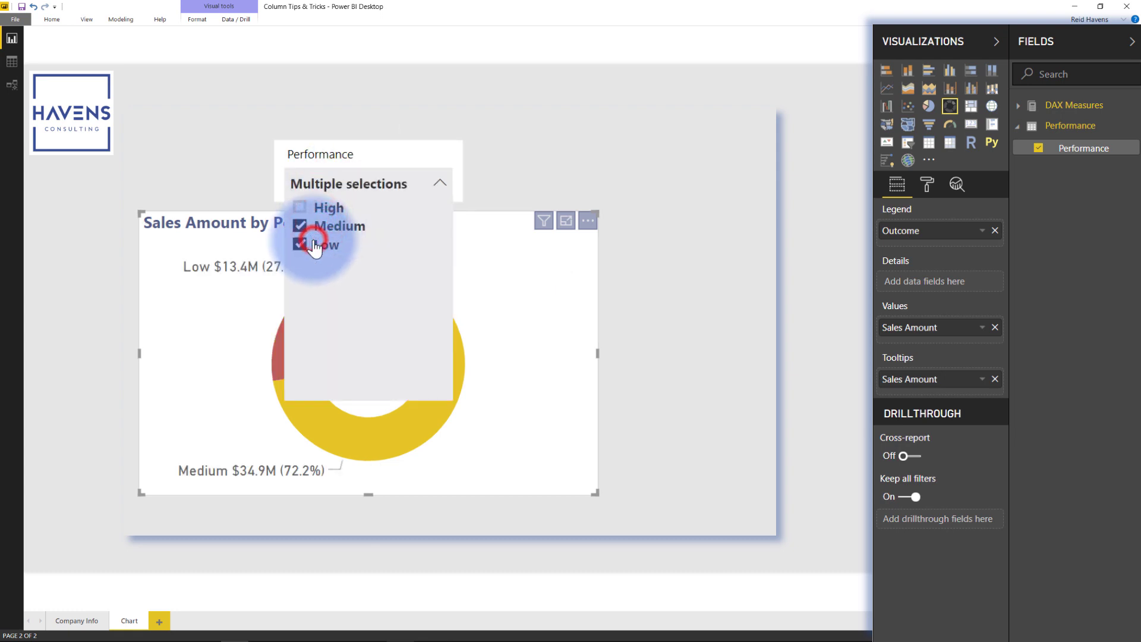
pyautogui.click(343, 179)
pyautogui.click(321, 153)
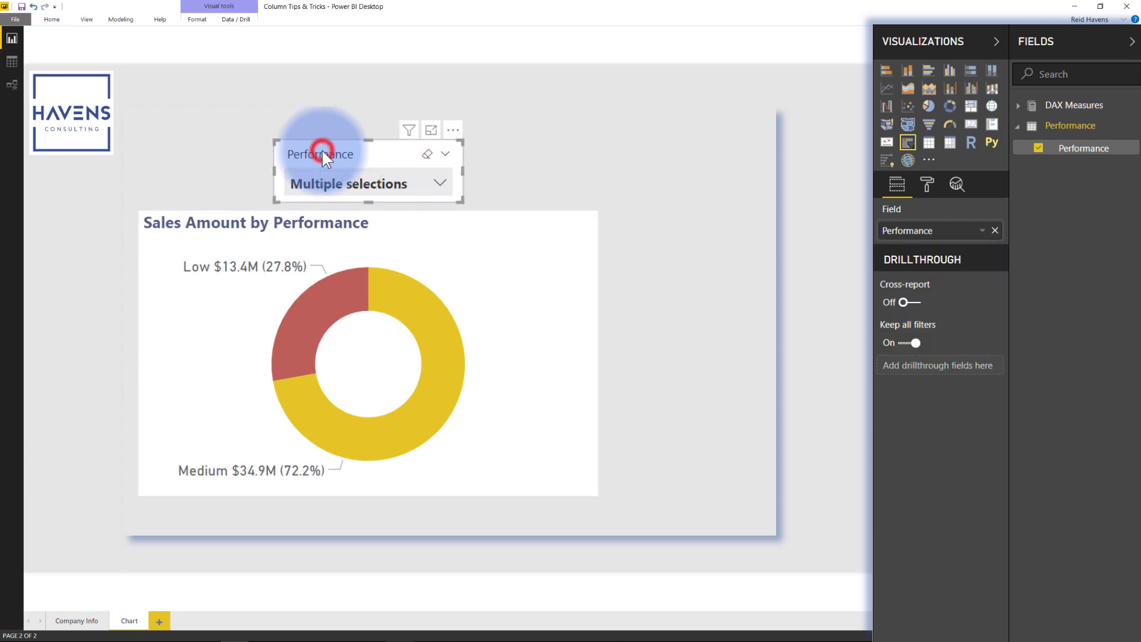
pyautogui.click(273, 226)
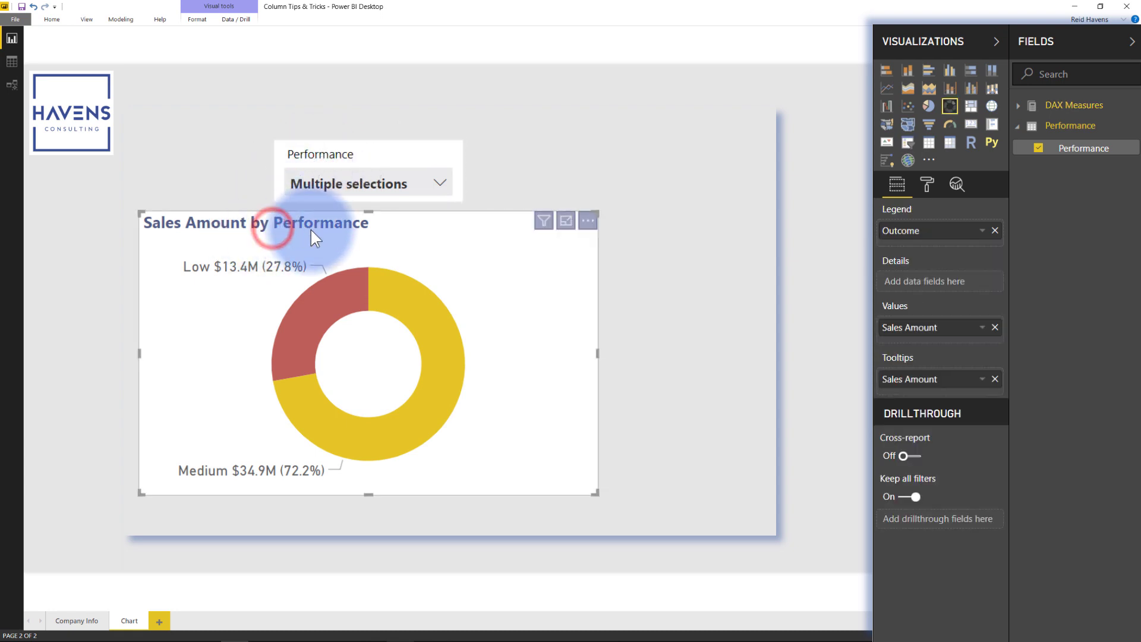
pyautogui.moveTo(543, 231)
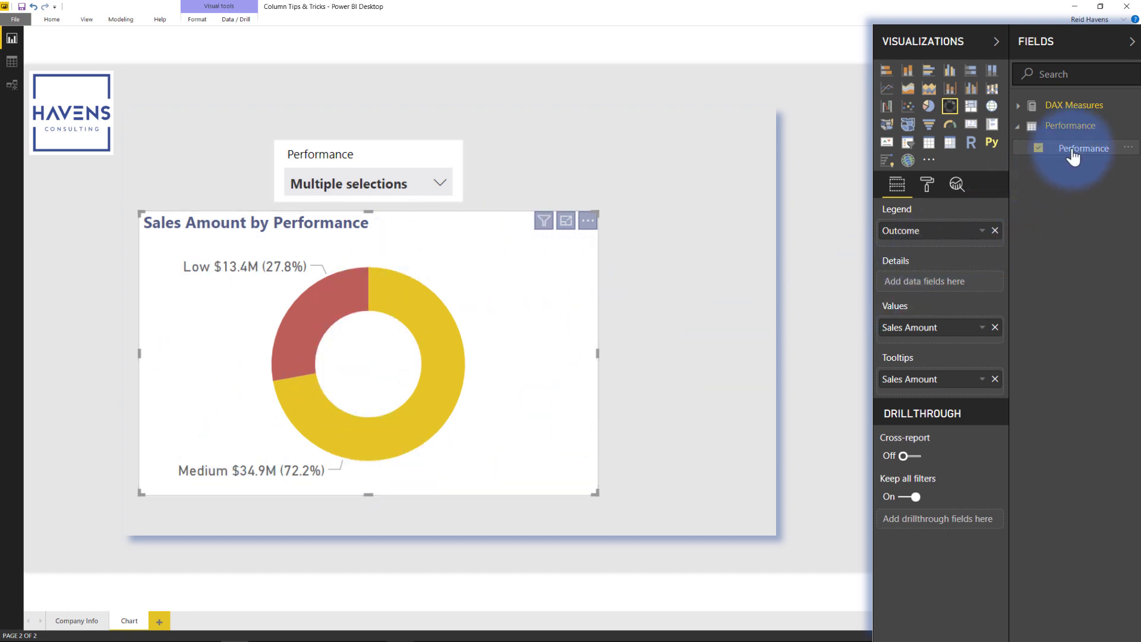
pyautogui.click(307, 164)
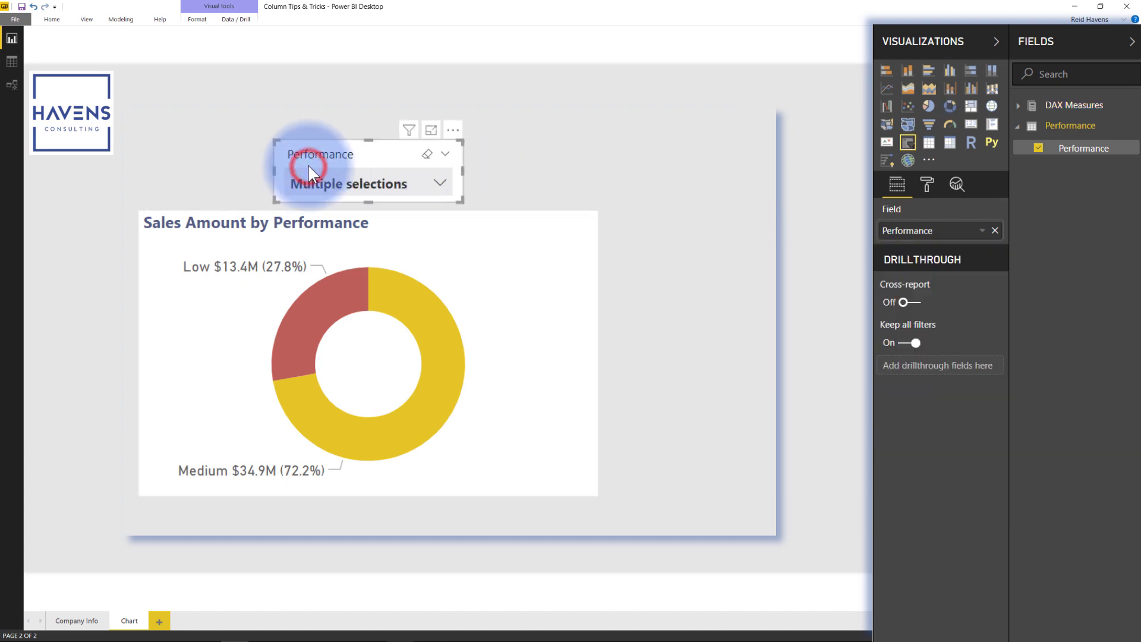
pyautogui.click(492, 223)
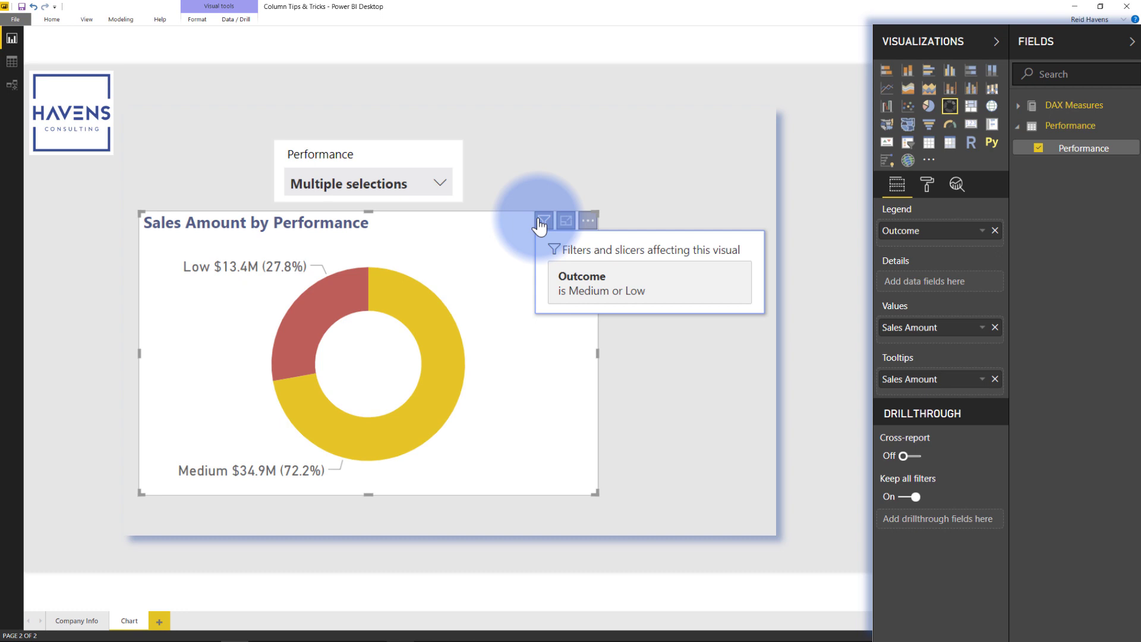
pyautogui.click(994, 230)
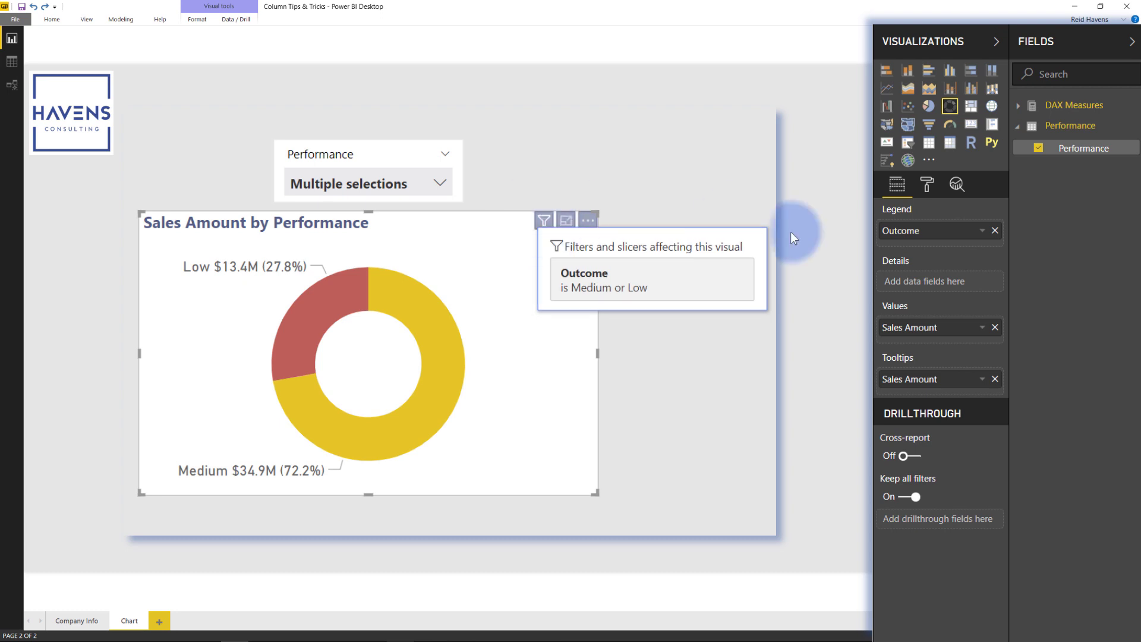
# - Rename the donut's Outcome legend field to 'Performance', then switch to Model view
pyautogui.rightClick(983, 237)
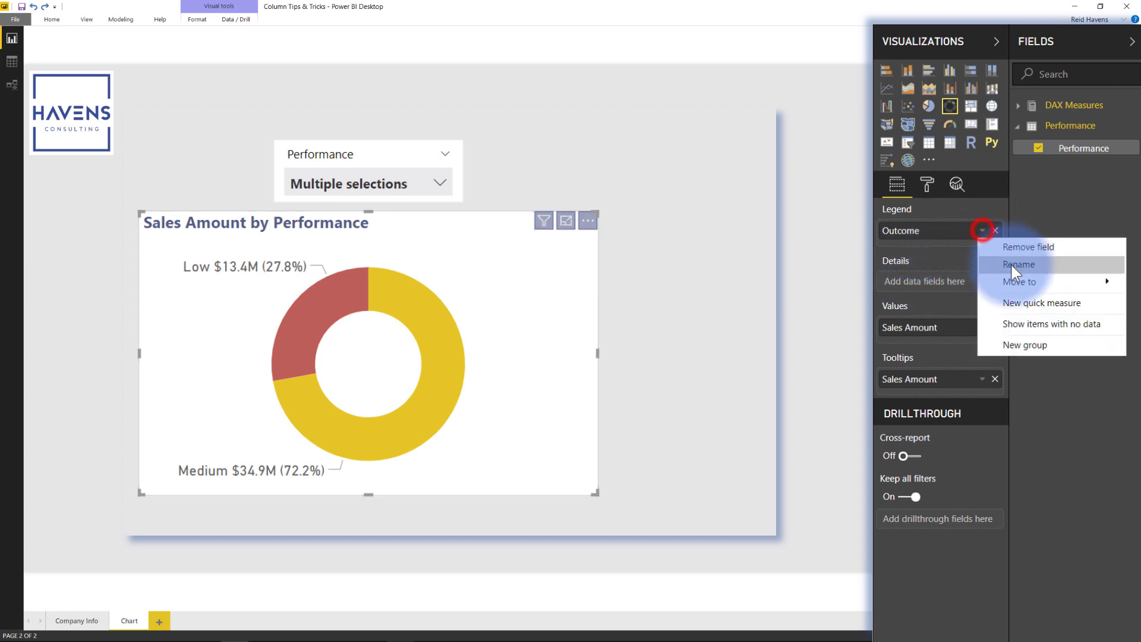
pyautogui.click(1010, 263)
pyautogui.write('Performance')
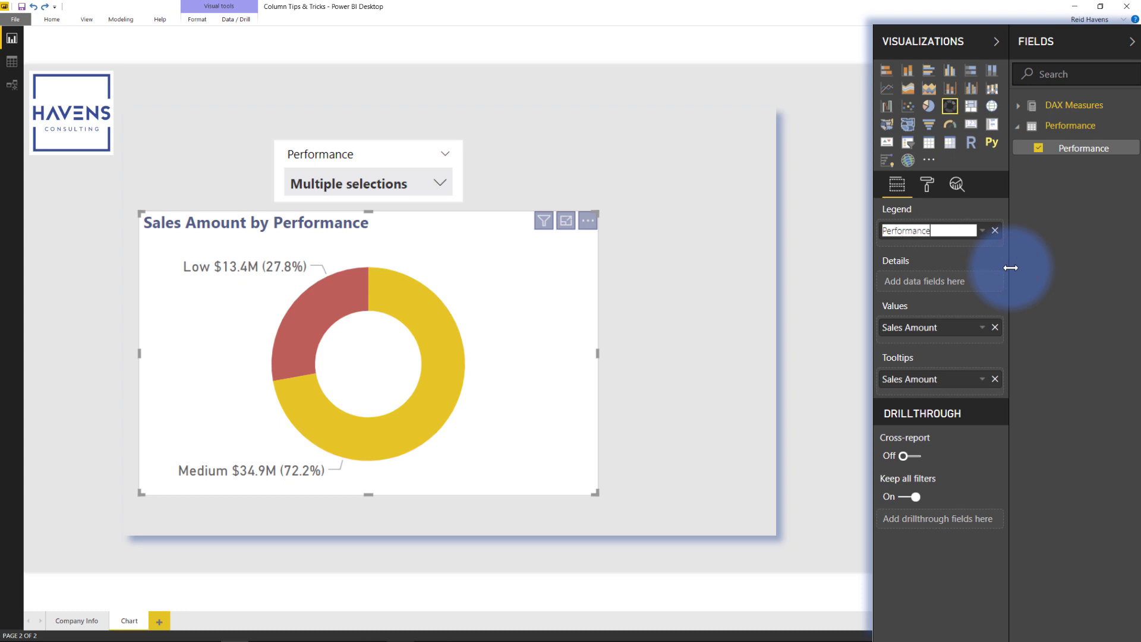
pyautogui.press('Return')
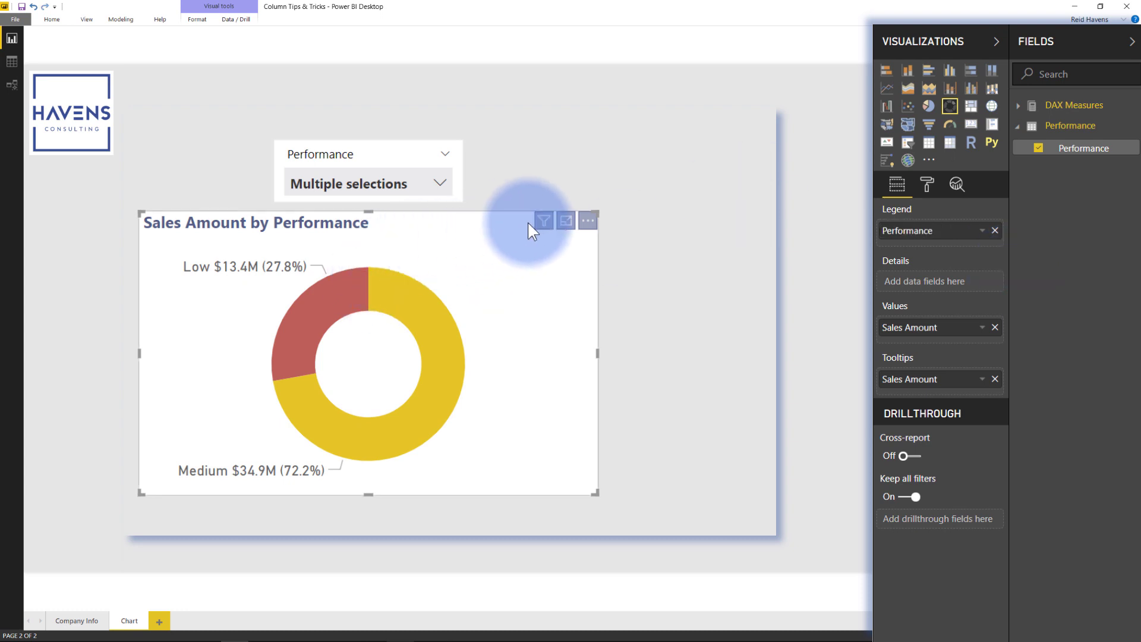
pyautogui.moveTo(541, 229)
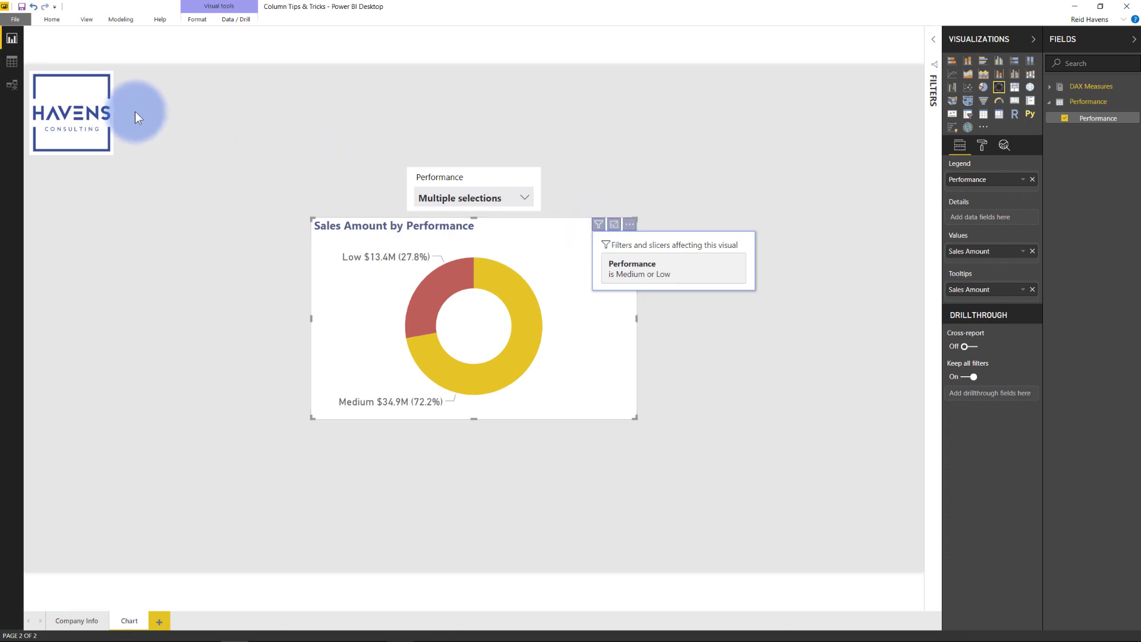
pyautogui.click(12, 86)
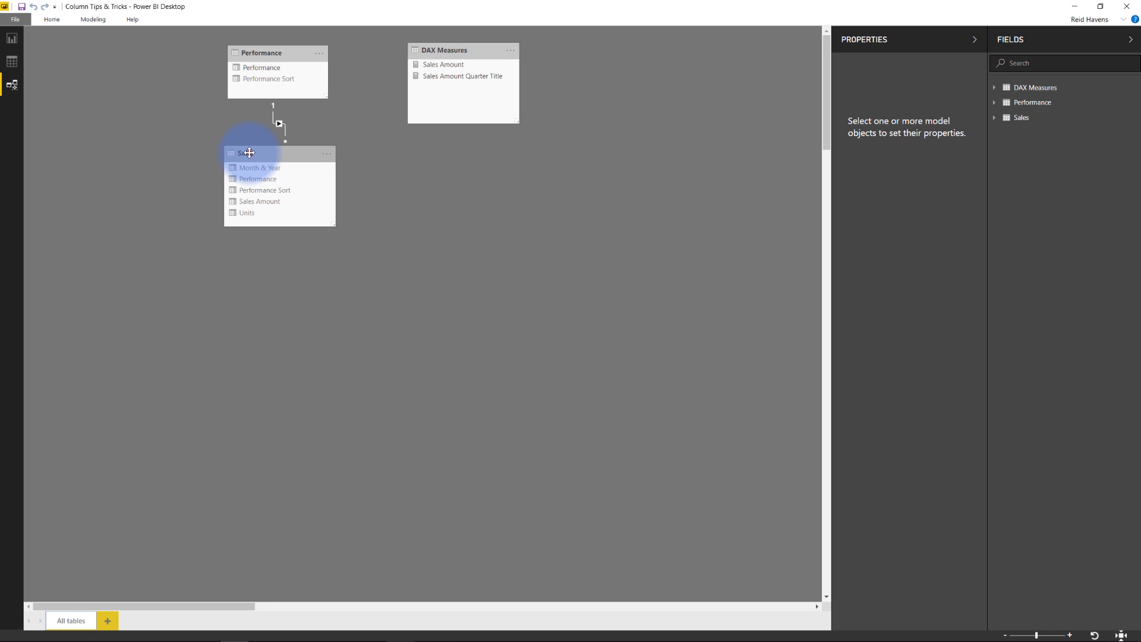
# - Inspect the Sales and Performance tables and their one-to-many relationship, then show the Home ribbon
pyautogui.click(249, 153)
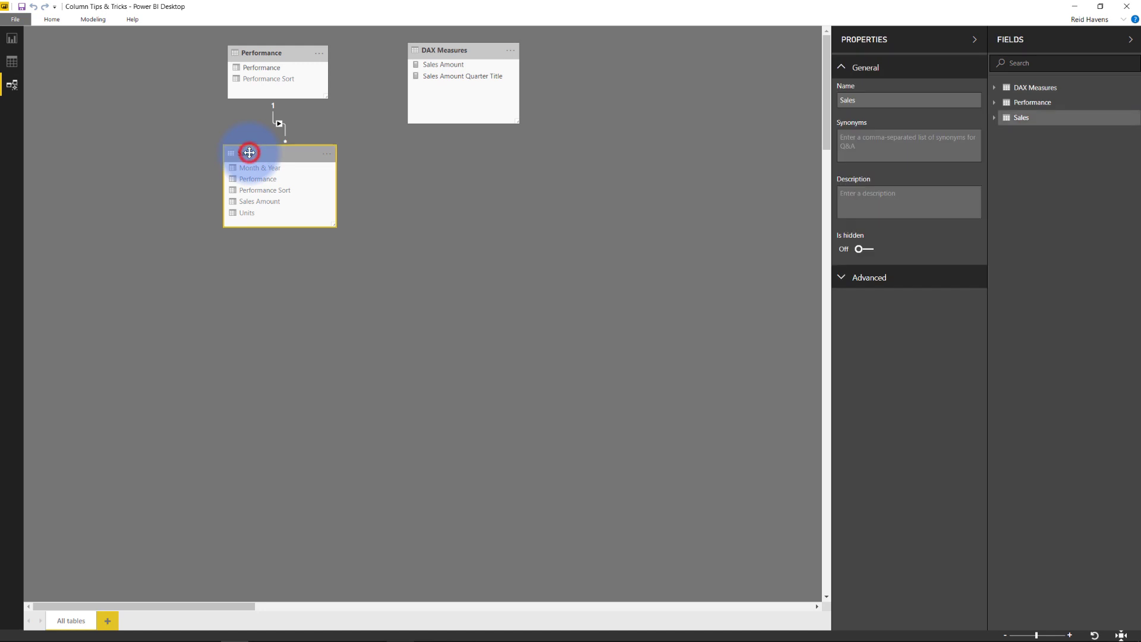
pyautogui.click(265, 52)
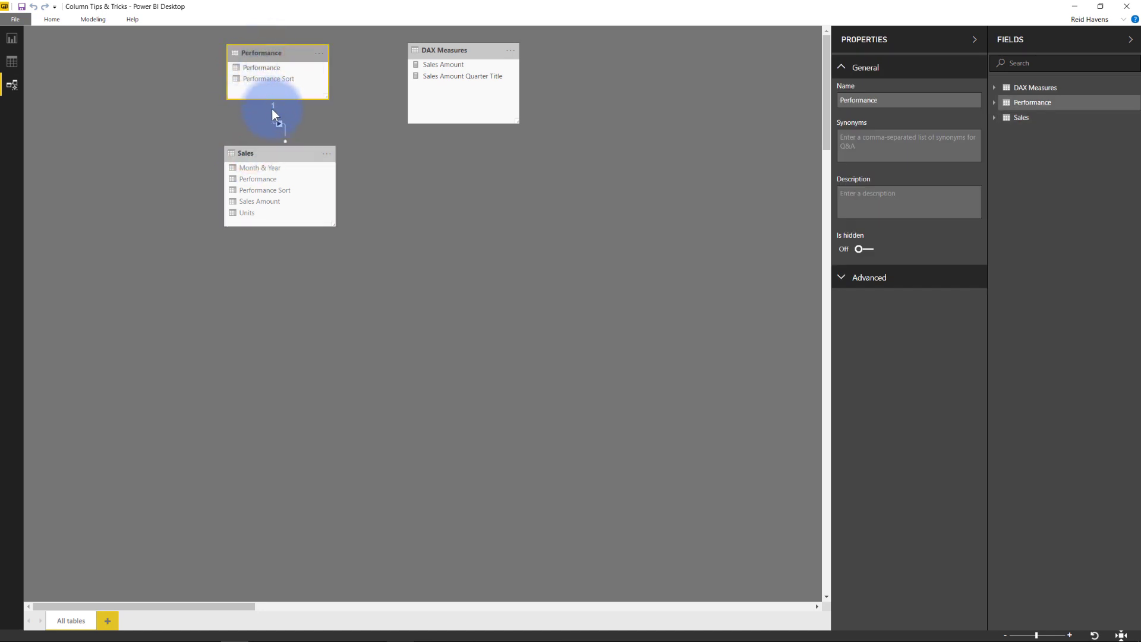
pyautogui.click(272, 108)
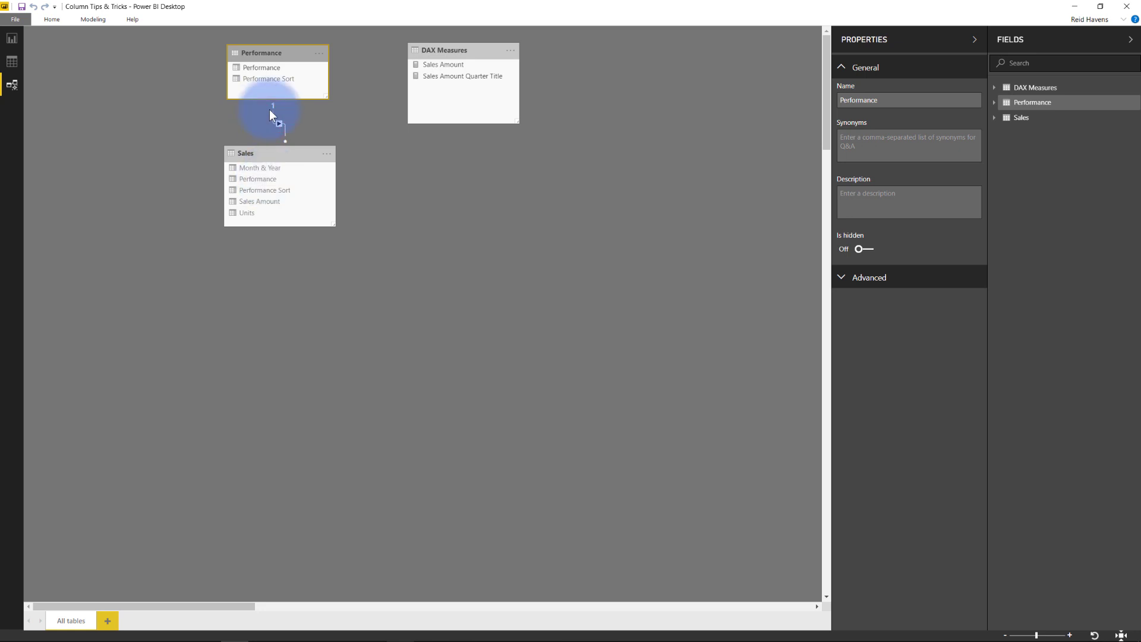
pyautogui.click(273, 115)
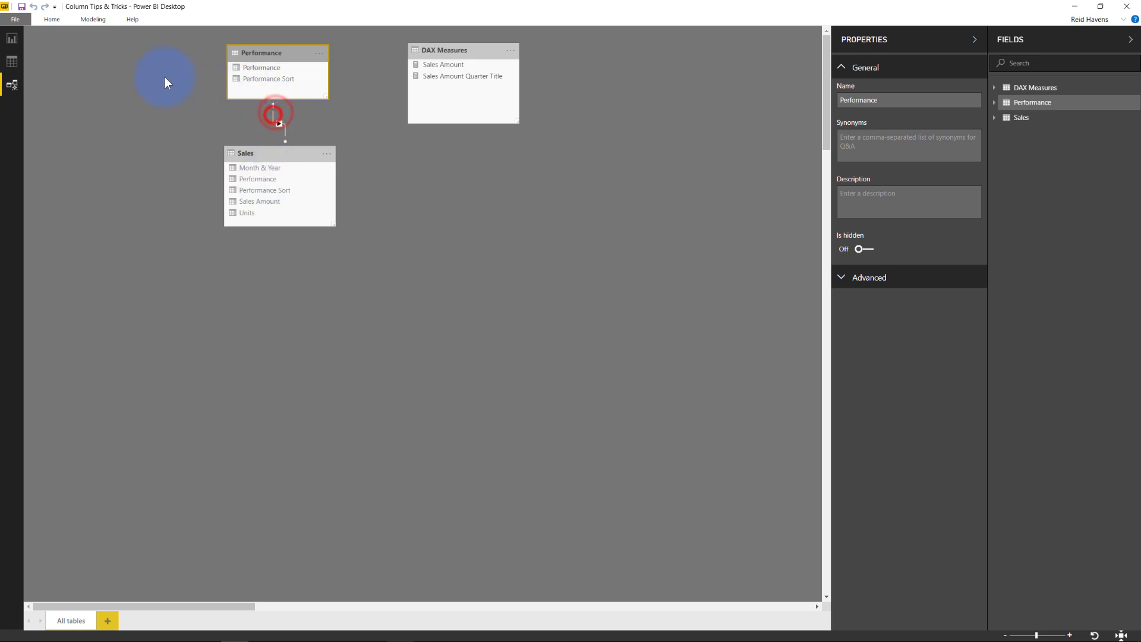
pyautogui.click(51, 21)
pyautogui.click(168, 43)
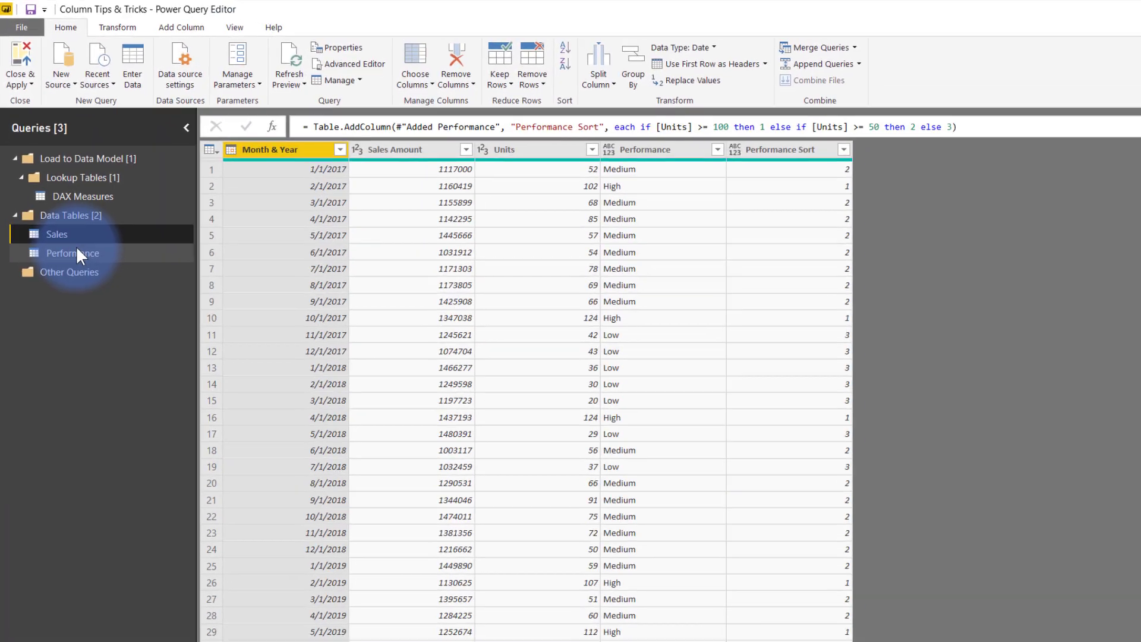
pyautogui.click(52, 257)
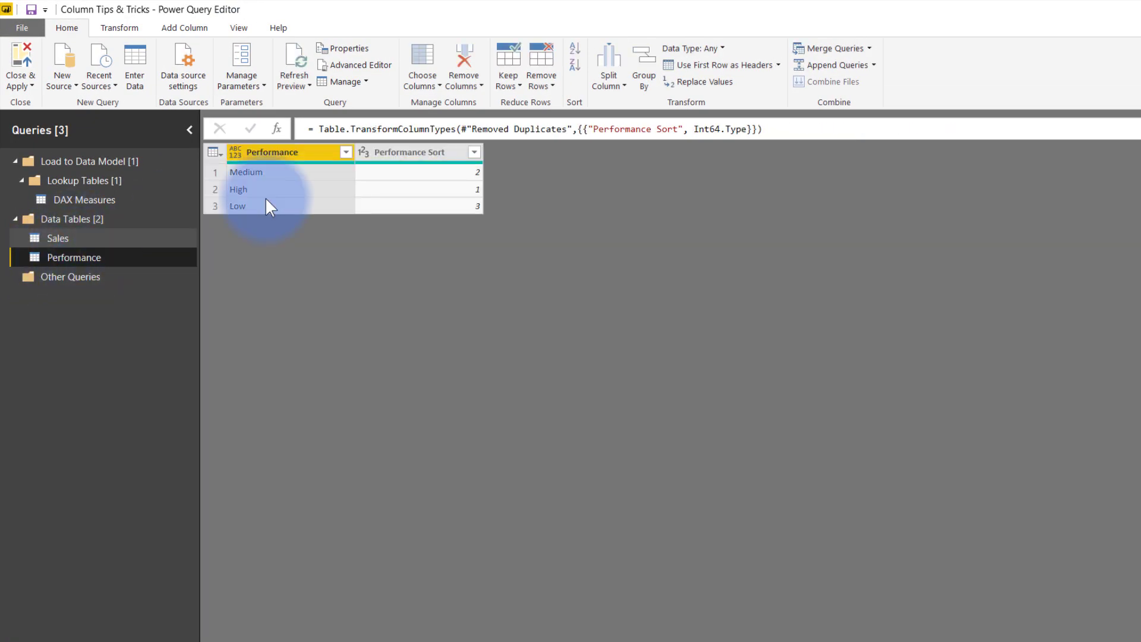
pyautogui.click(235, 29)
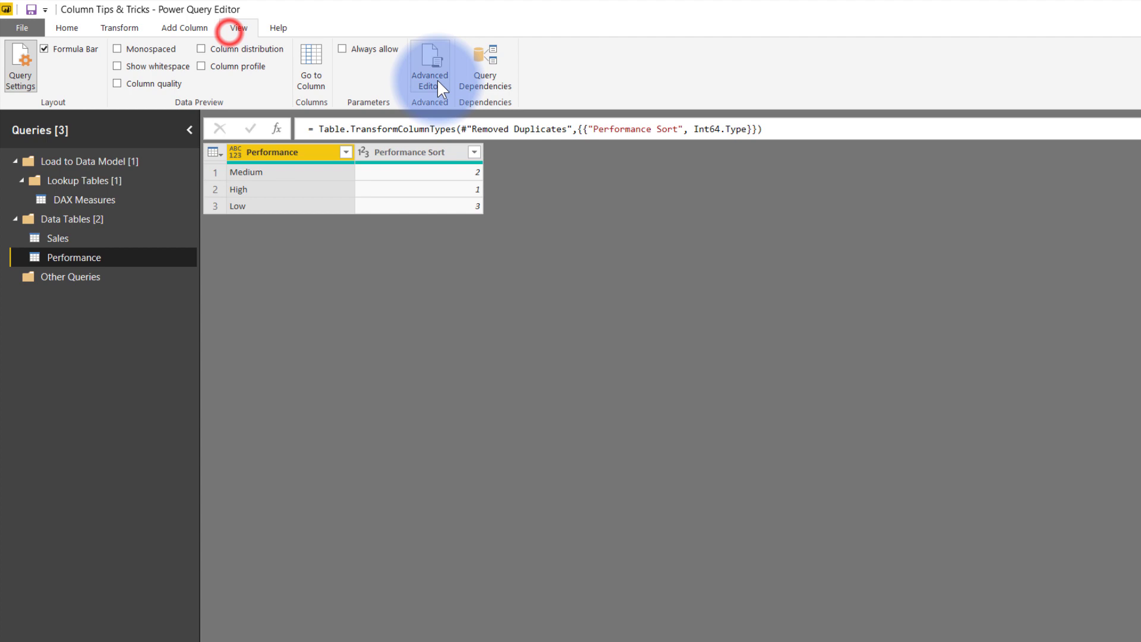
pyautogui.click(492, 76)
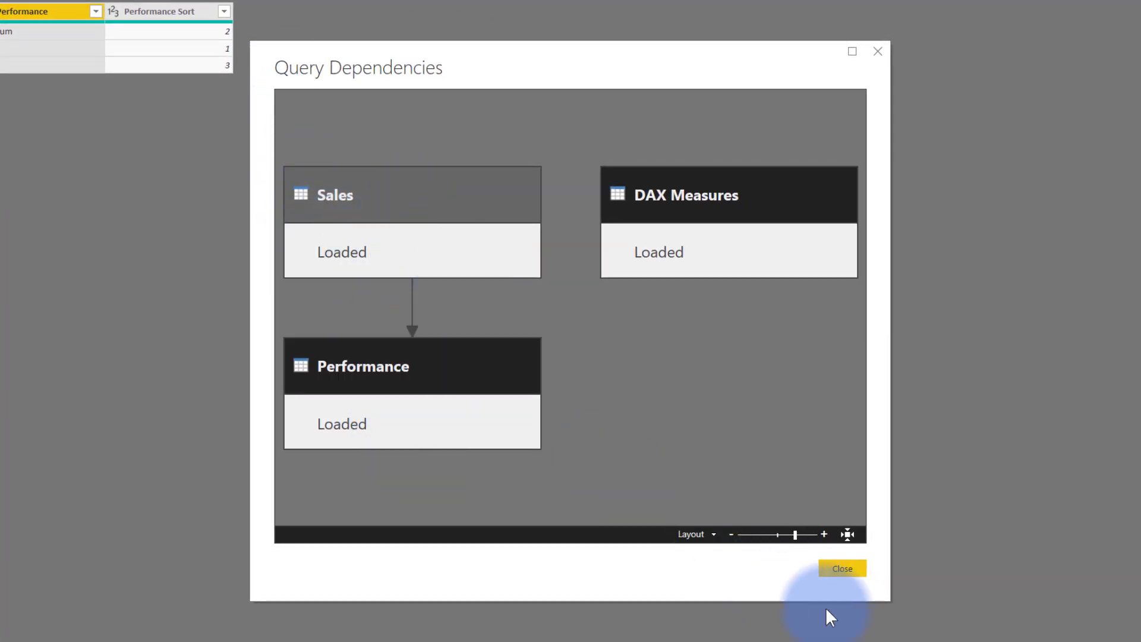
pyautogui.click(841, 568)
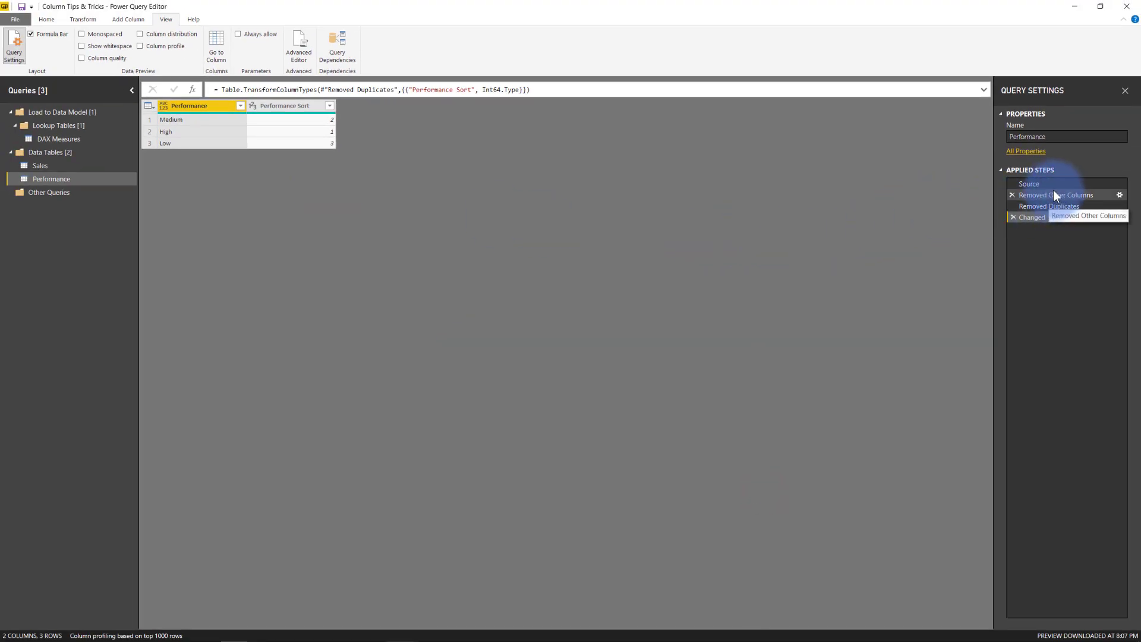
pyautogui.click(1053, 187)
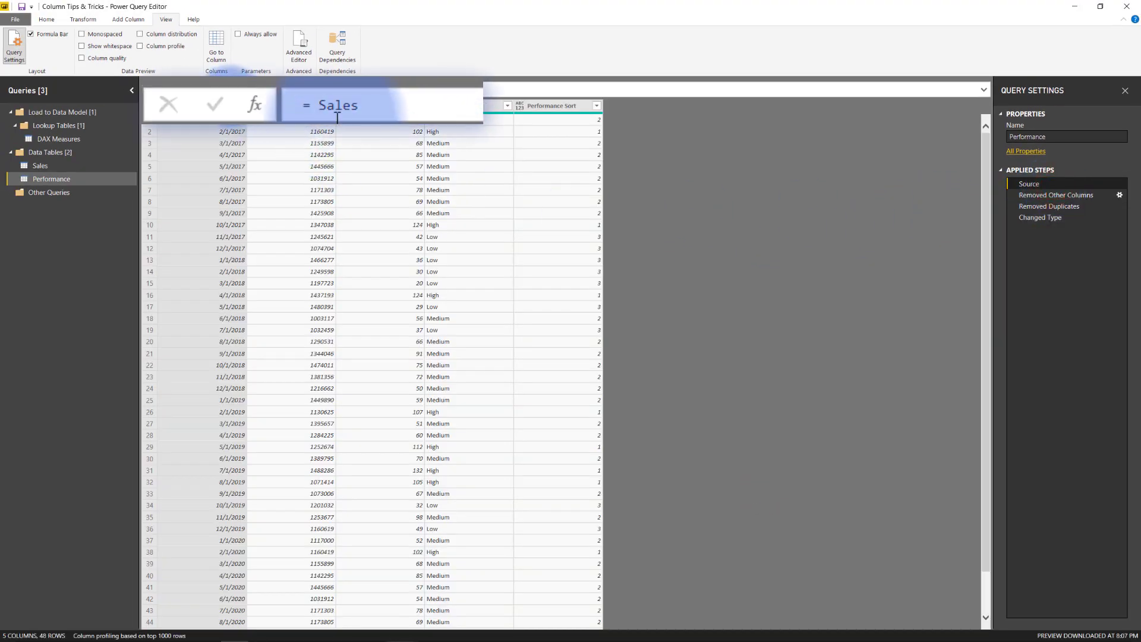
pyautogui.click(1025, 194)
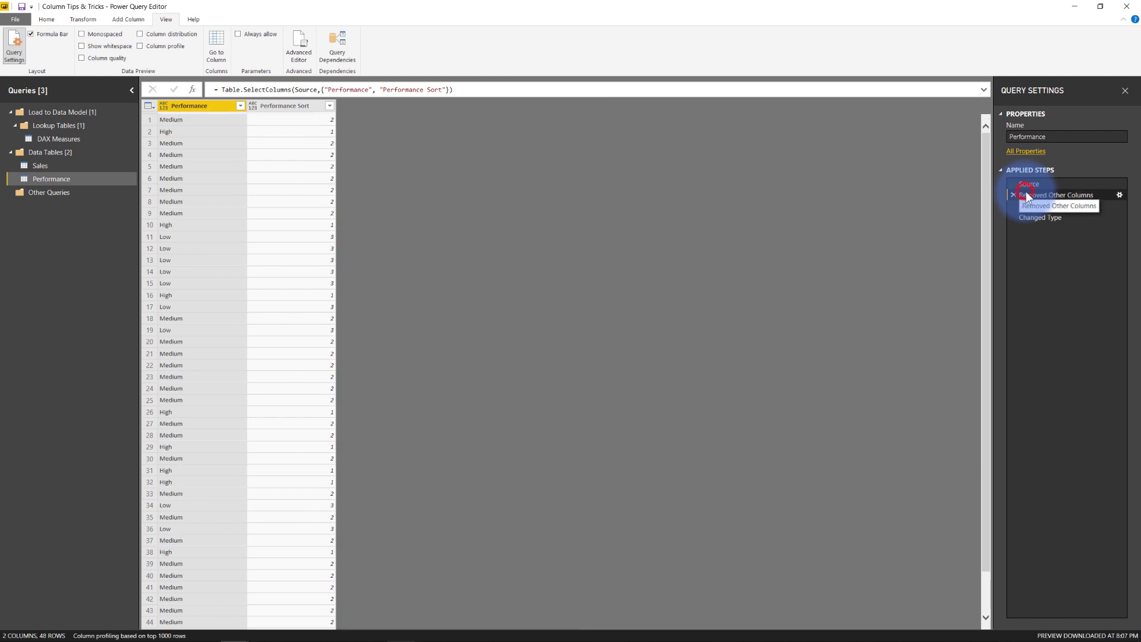
pyautogui.click(1030, 208)
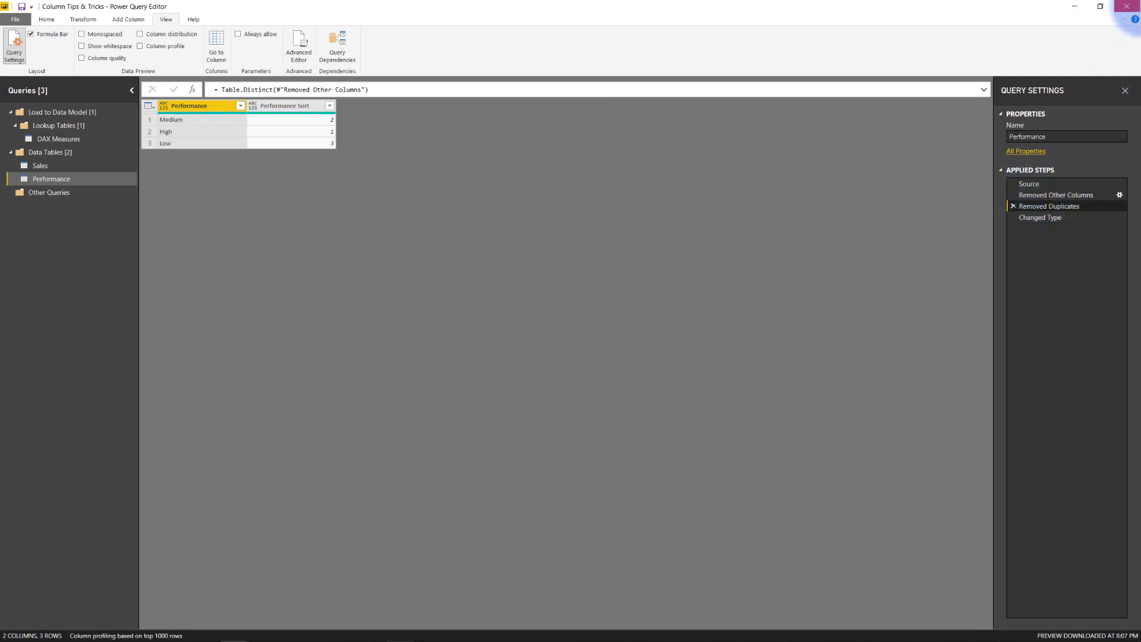
pyautogui.click(1136, 11)
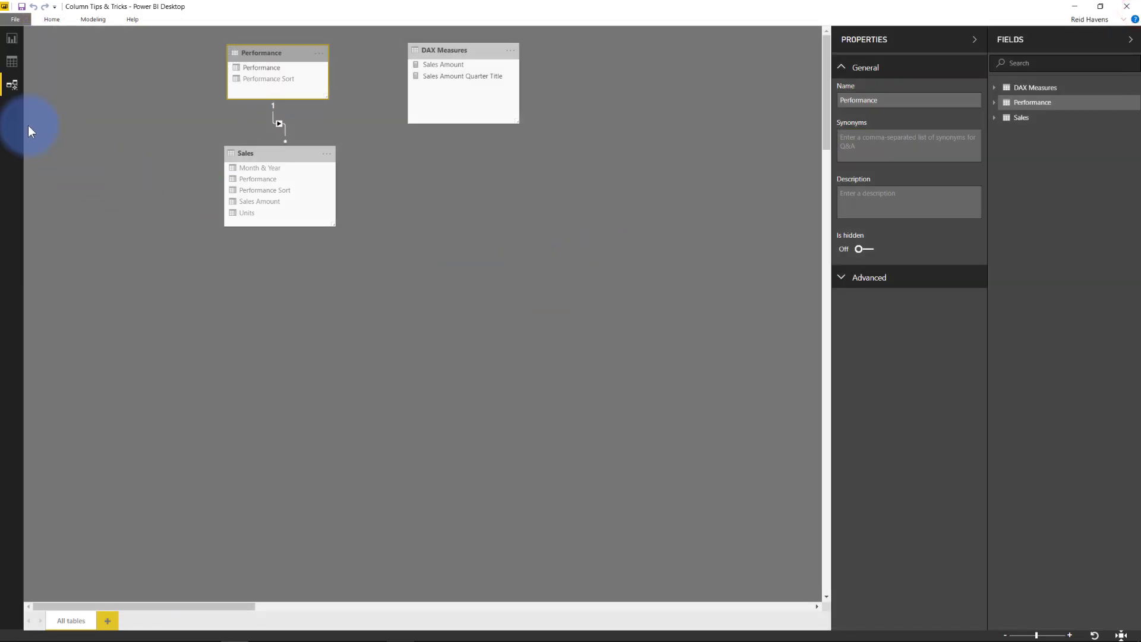
# - Show the Sales data, then refresh the model and dismiss the 'Performance' column-not-found errors
pyautogui.click(14, 65)
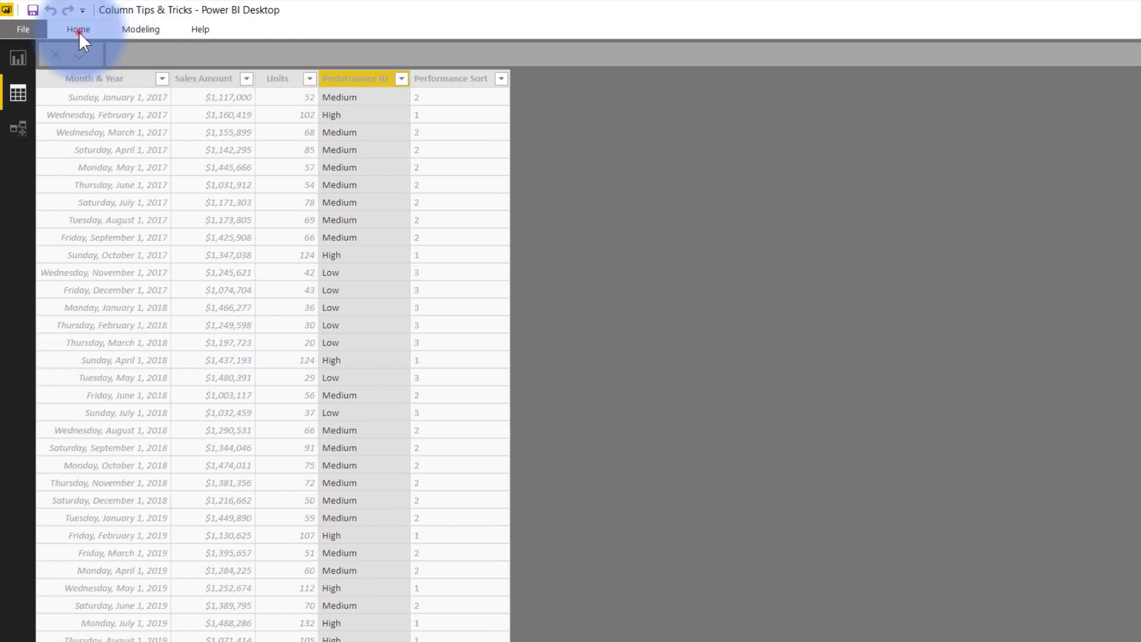
pyautogui.click(78, 29)
pyautogui.click(300, 55)
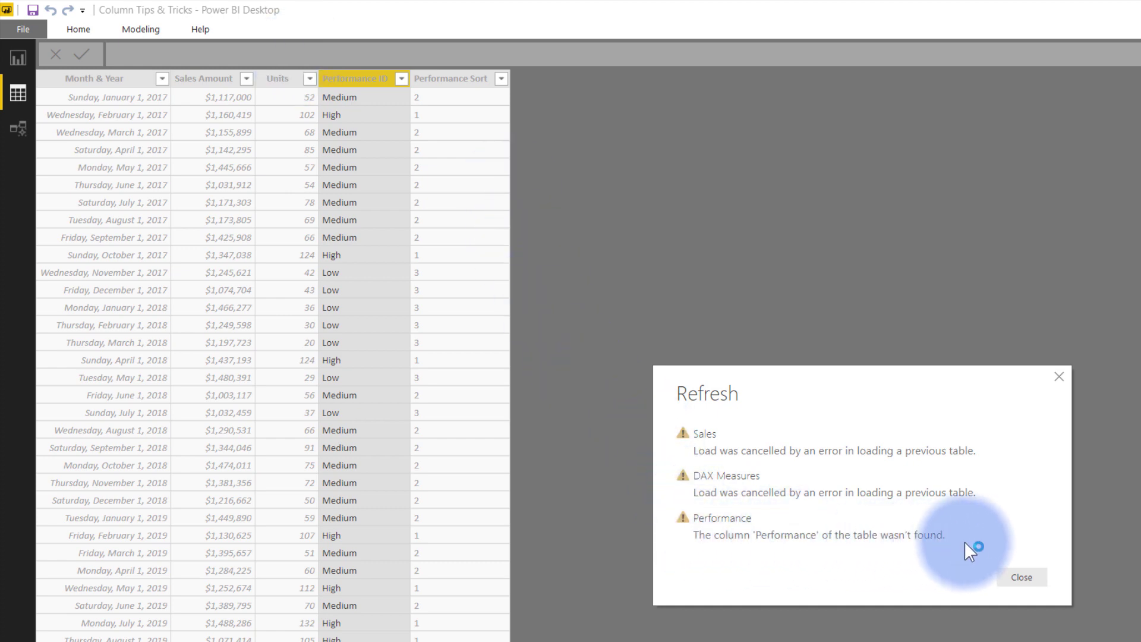
pyautogui.click(1019, 580)
pyautogui.click(77, 30)
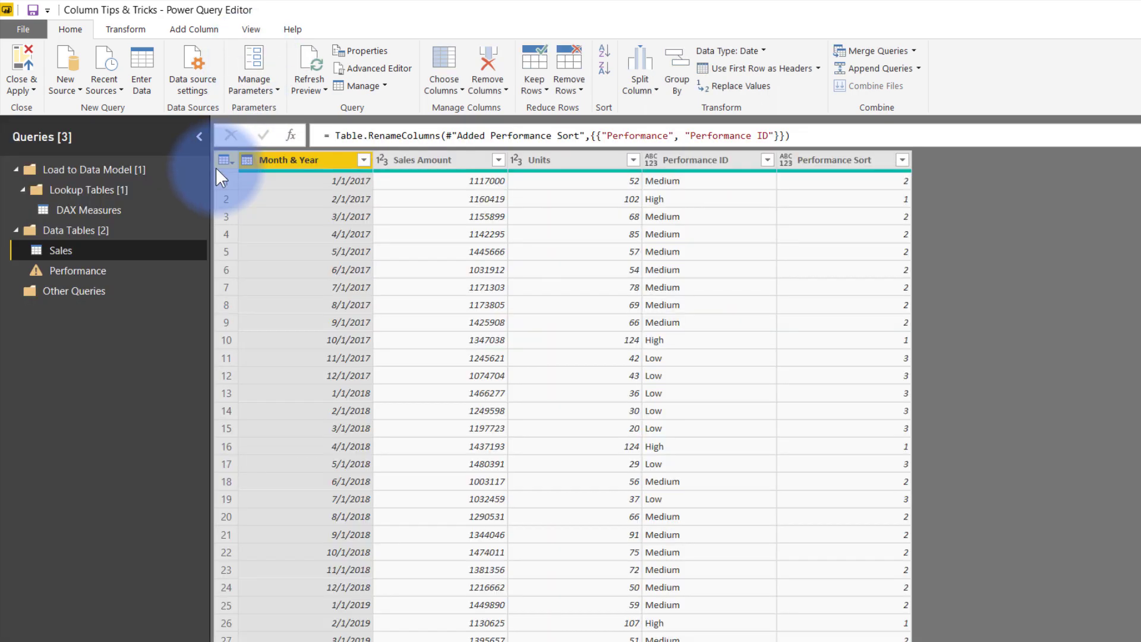
# - Trace the Performance query's Removed Other Columns error, then open the Sales query
pyautogui.click(71, 270)
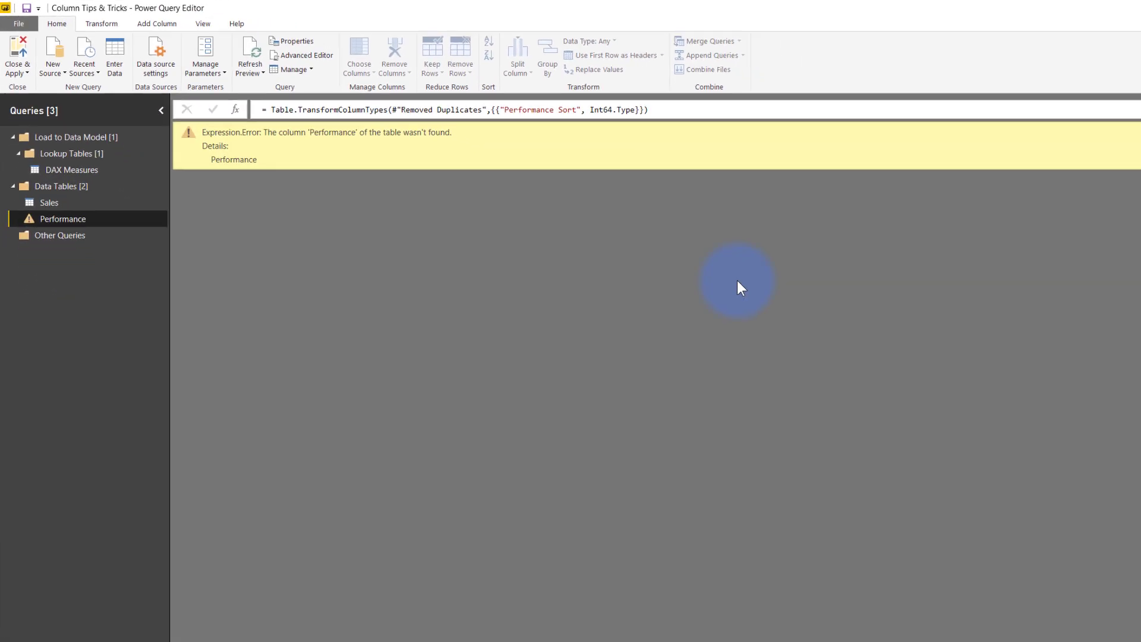
pyautogui.click(1030, 184)
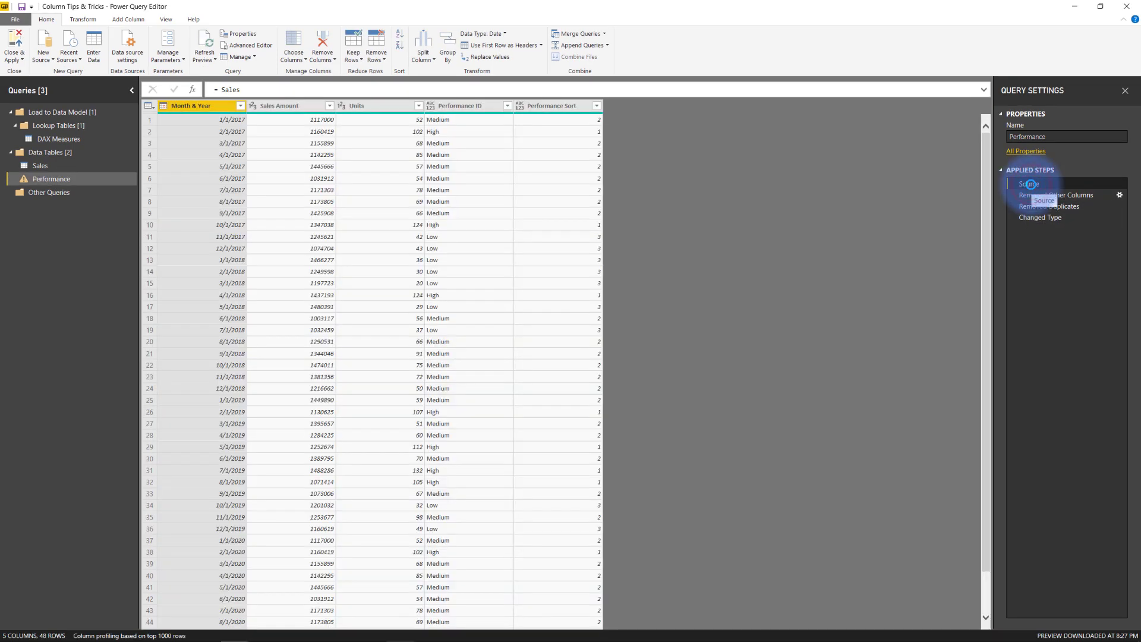
pyautogui.click(1036, 195)
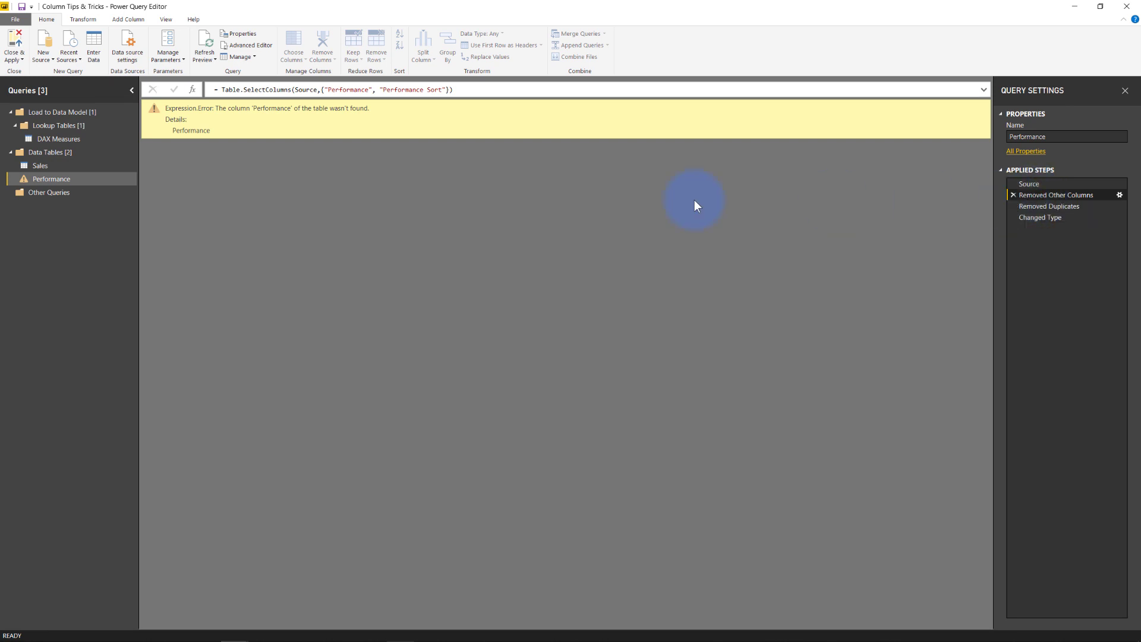
pyautogui.click(65, 169)
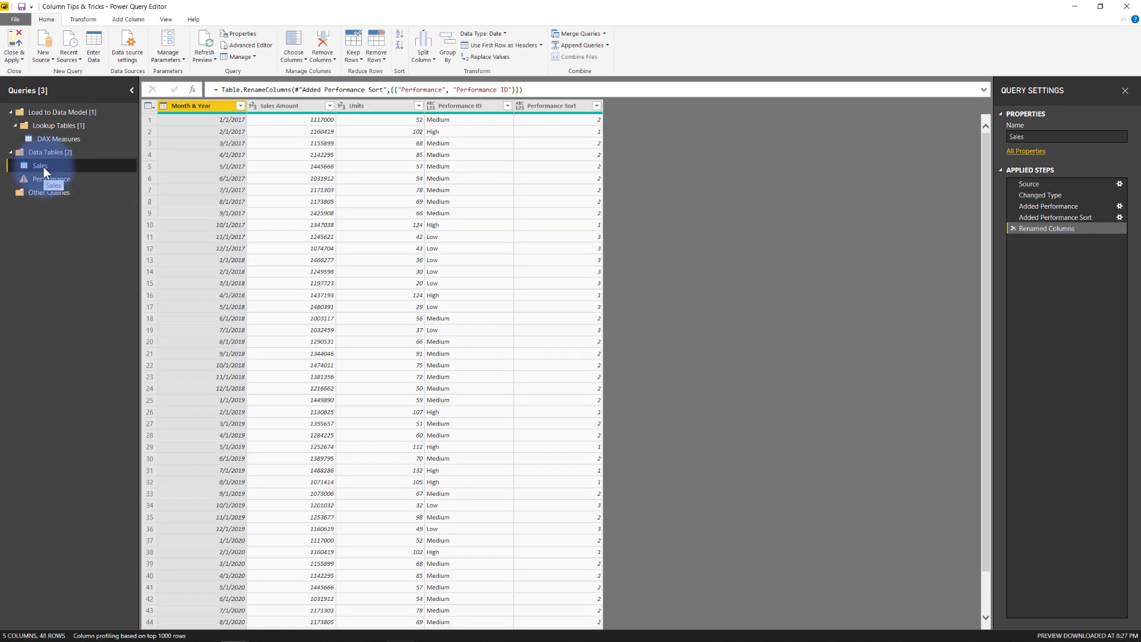
# - Delete the Sales query's Renamed Columns step and apply the changes to the model
pyautogui.click(1013, 229)
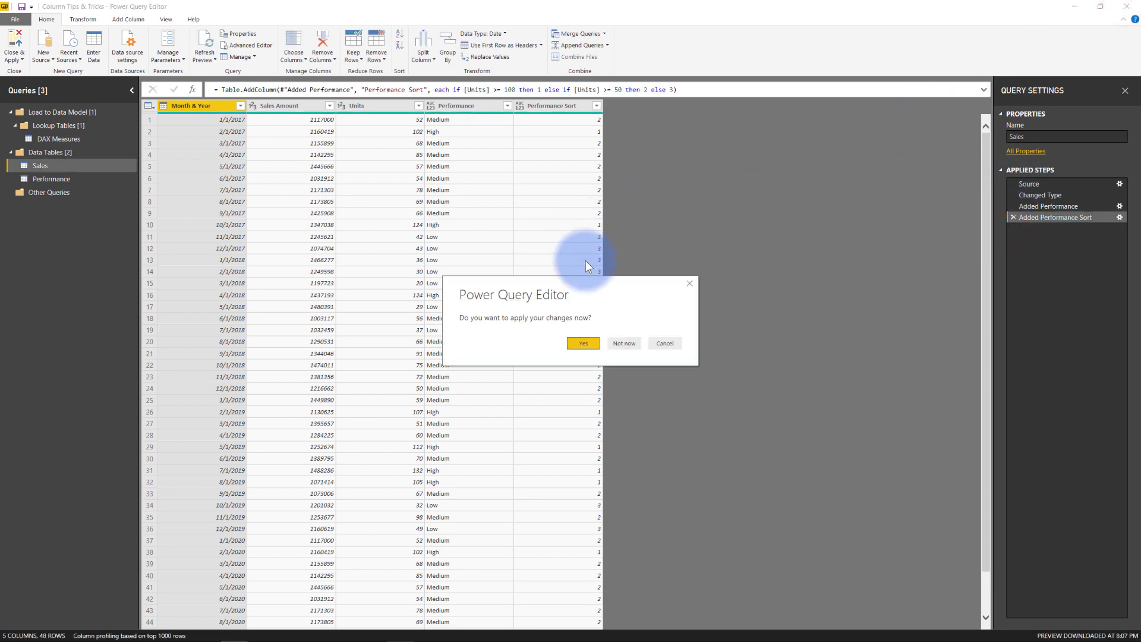
pyautogui.click(584, 343)
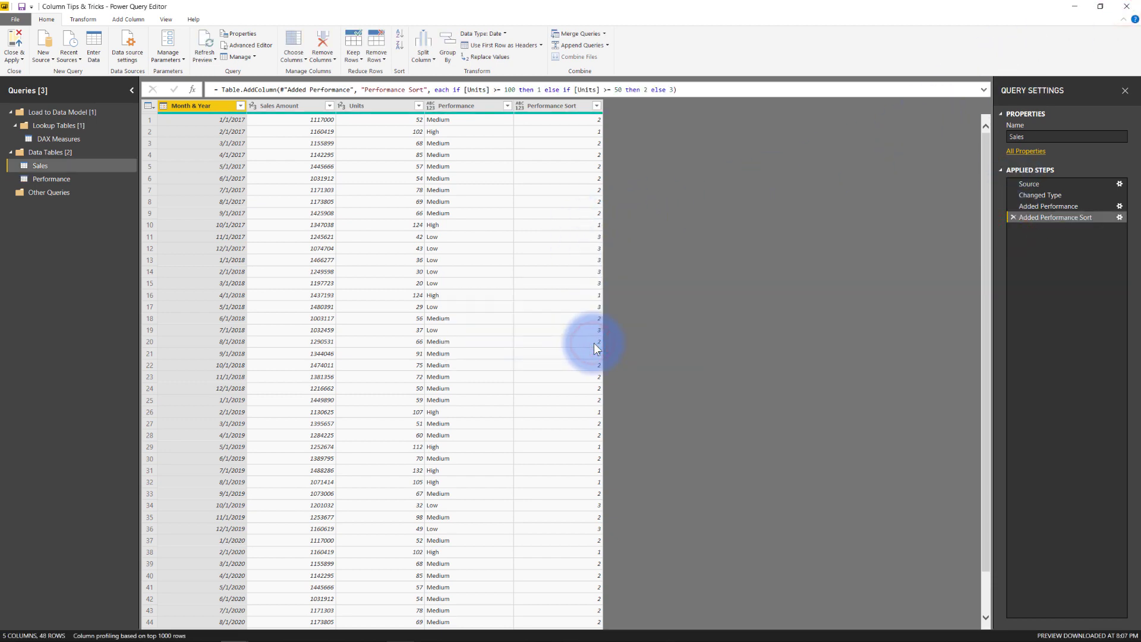